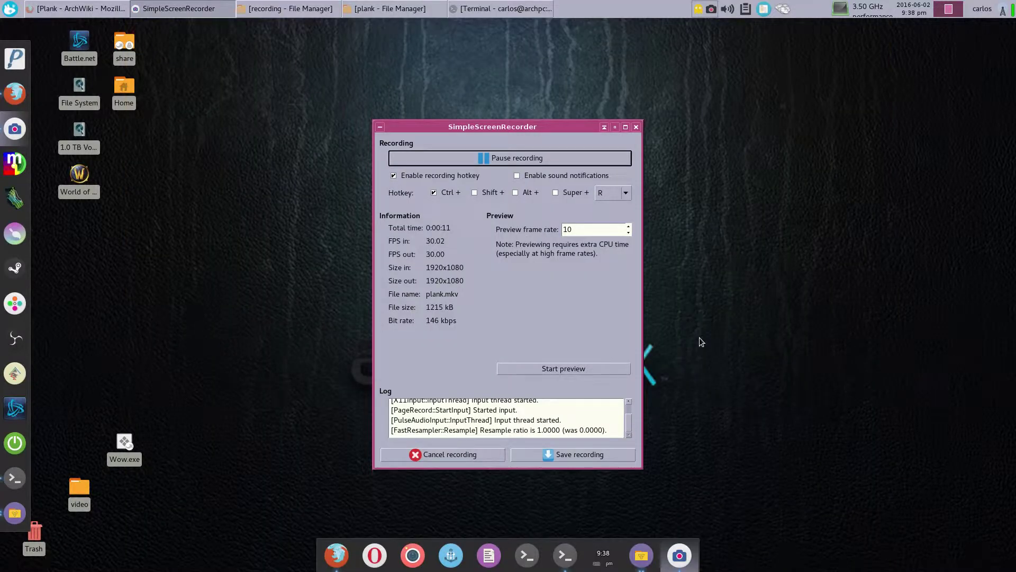
# - Raise the ArchWiki Plank page, move its window higher, scroll toward Multiple Docks, then raise the terminal
pyautogui.click(93, 9)
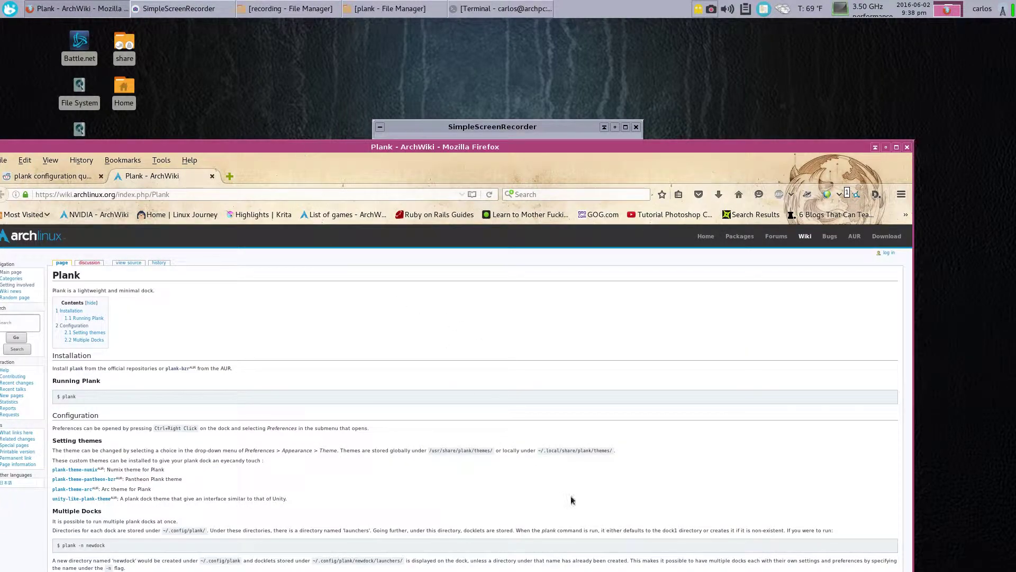
pyautogui.scroll(4, 537, 484)
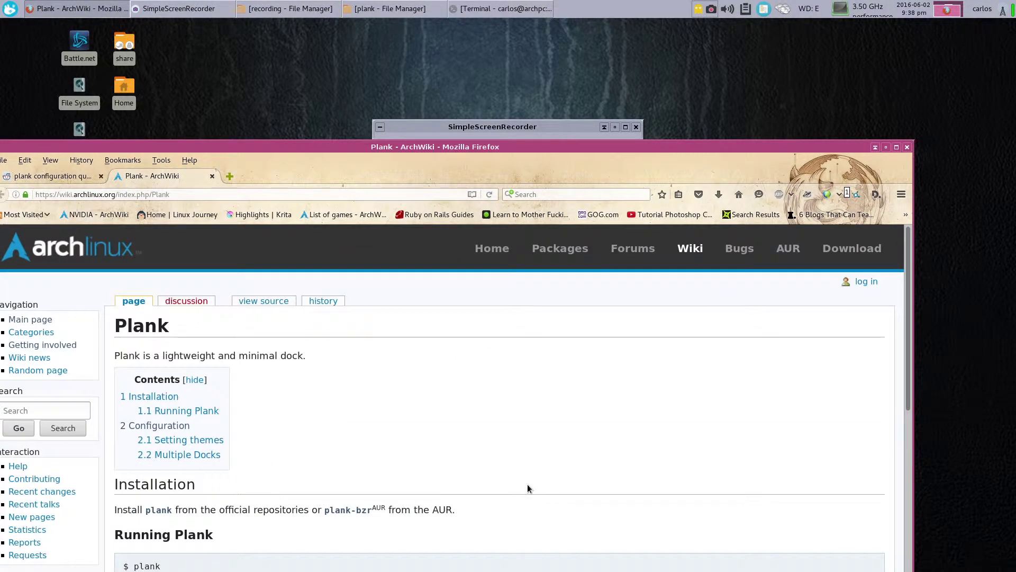
pyautogui.moveTo(278, 147); pyautogui.dragTo(317, 44)
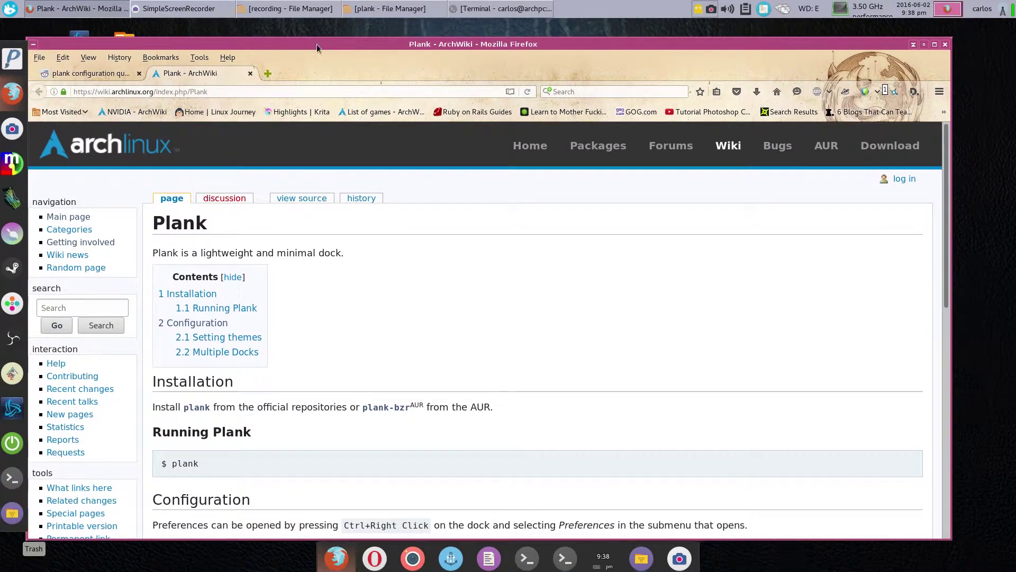
pyautogui.scroll(-5, 508, 354)
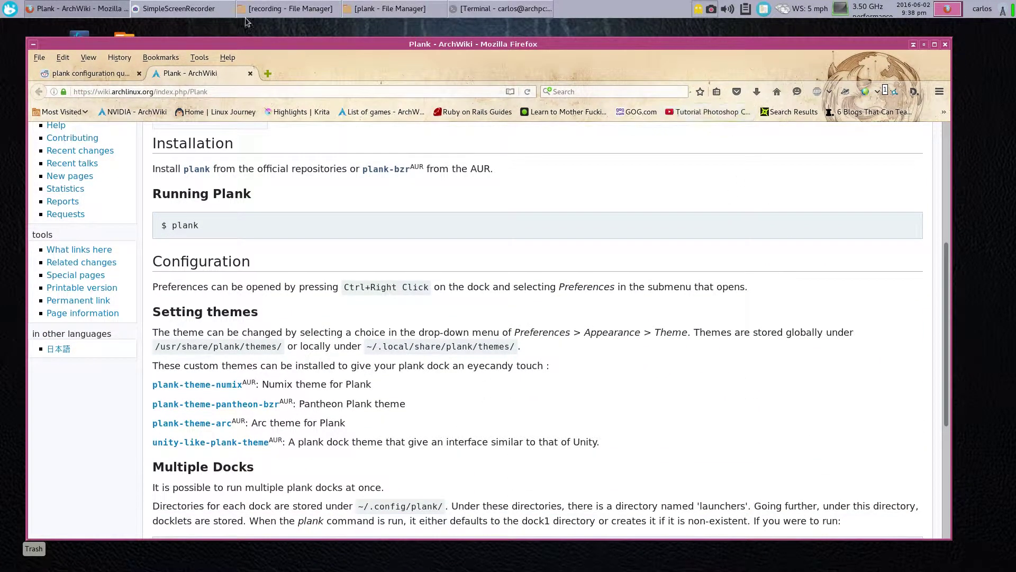
pyautogui.click(482, 15)
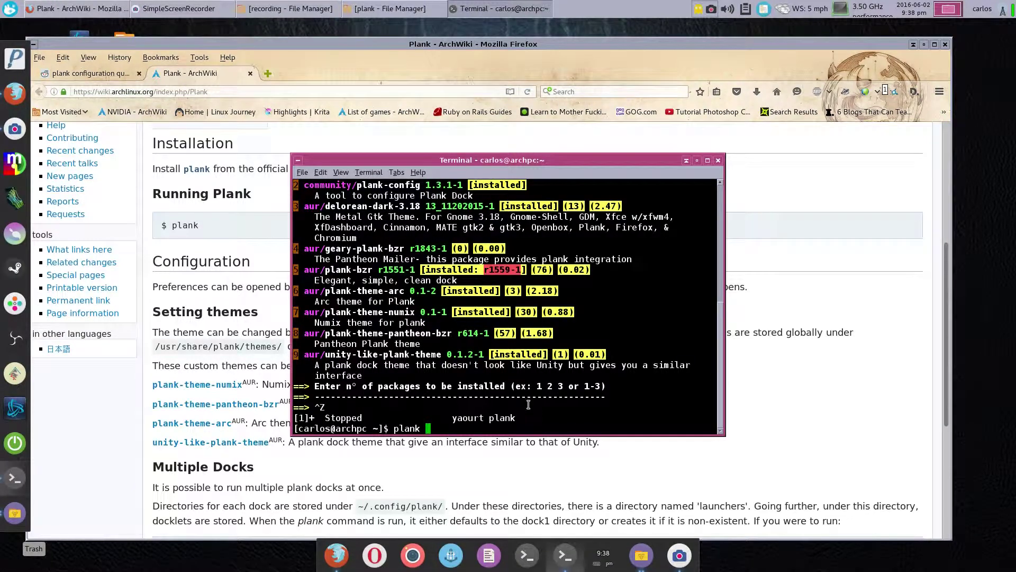
# - Rerun the earlier 'yaourt plank' search and suspend it with Ctrl+Z
pyautogui.press('Up')
pyautogui.press('Return')
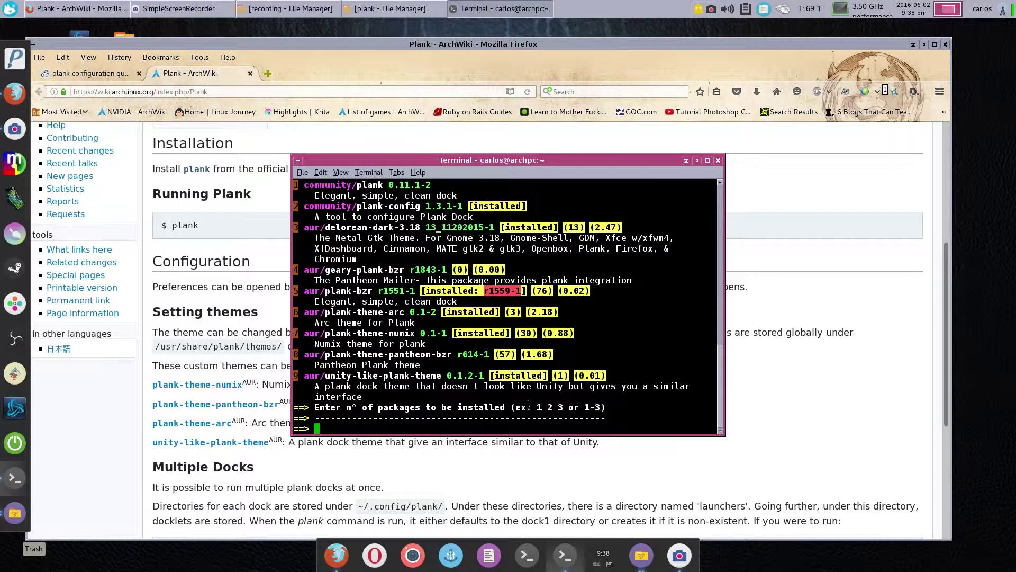
pyautogui.hotkey('ctrl', 'z')
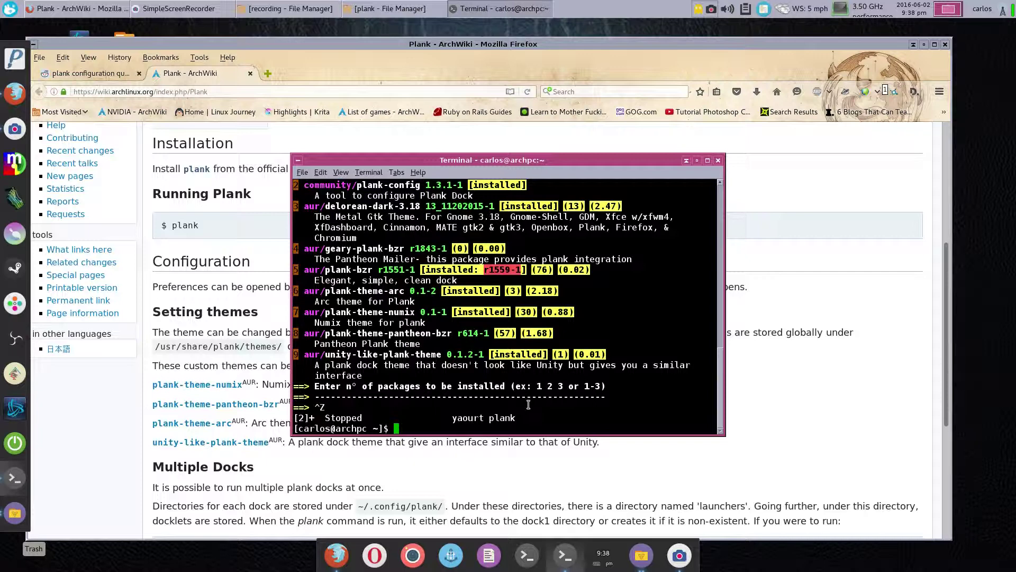
# - Run 'yaourt plank' again to confirm plank-config and the Plank themes, then suspend it
pyautogui.write('yaourt plank')
pyautogui.scroll(8, 529, 405)
pyautogui.scroll(-8, 528, 405)
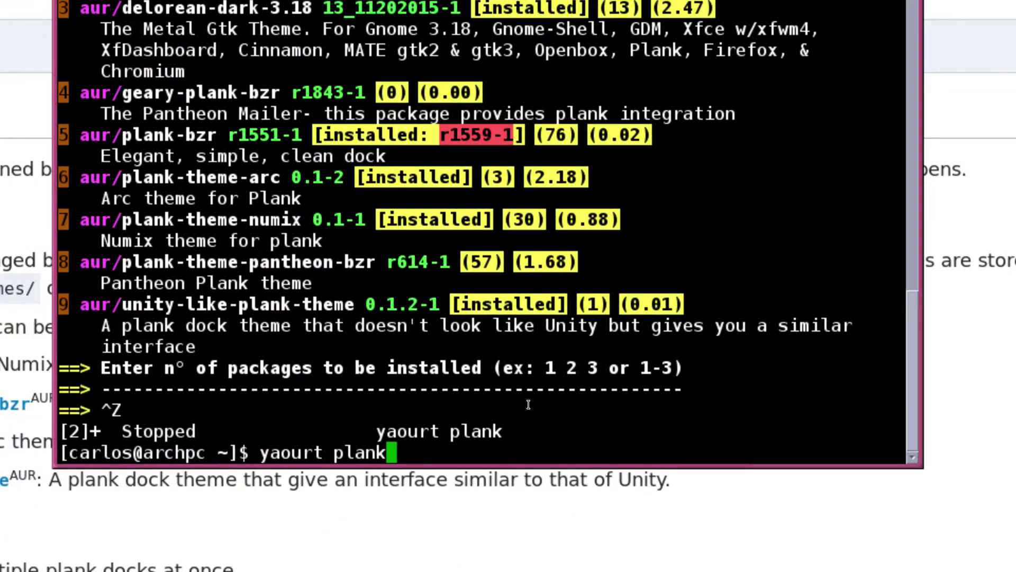
pyautogui.press('Return')
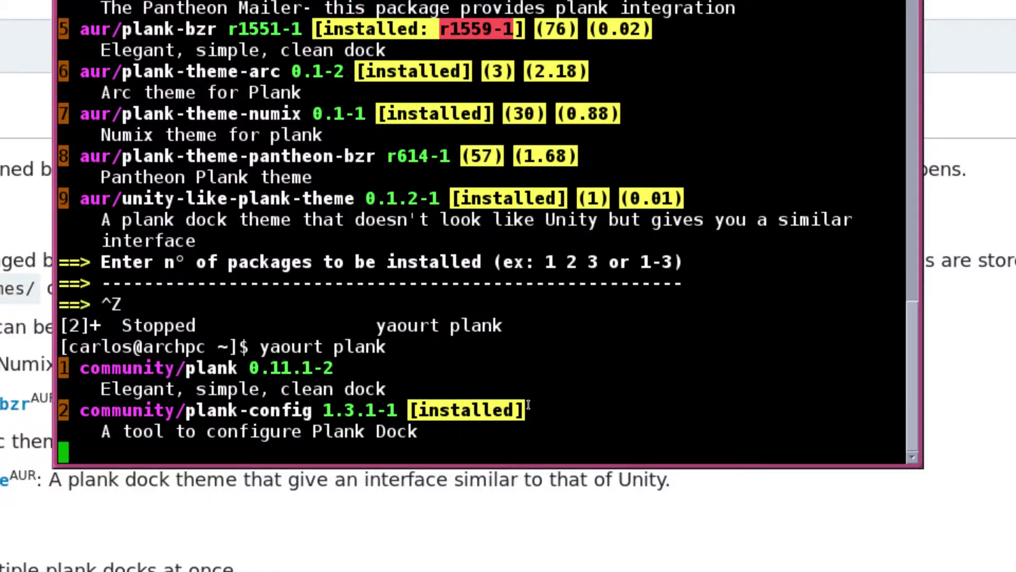
pyautogui.scroll(3, 539, 376)
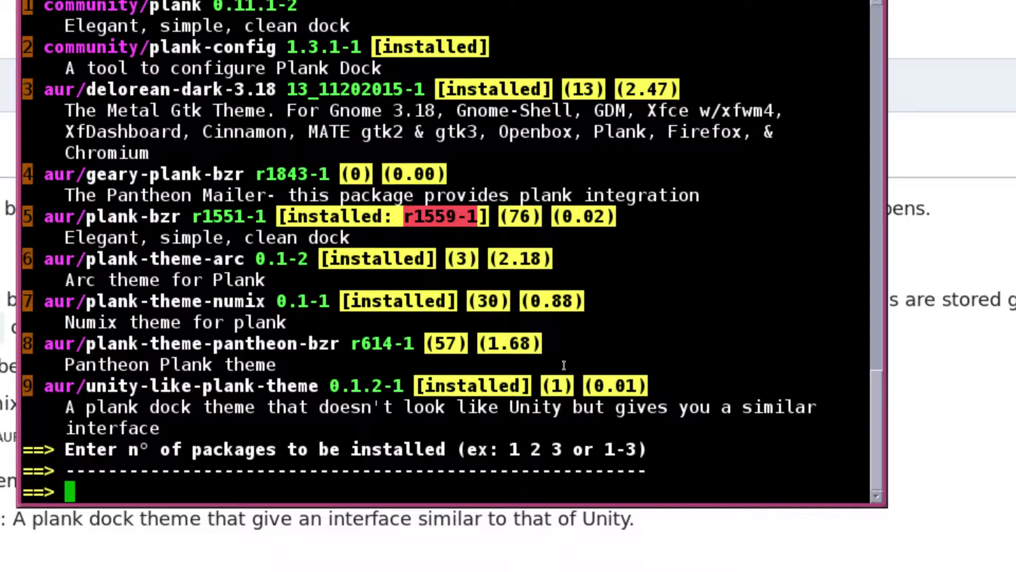
pyautogui.hotkey('ctrl', 'z')
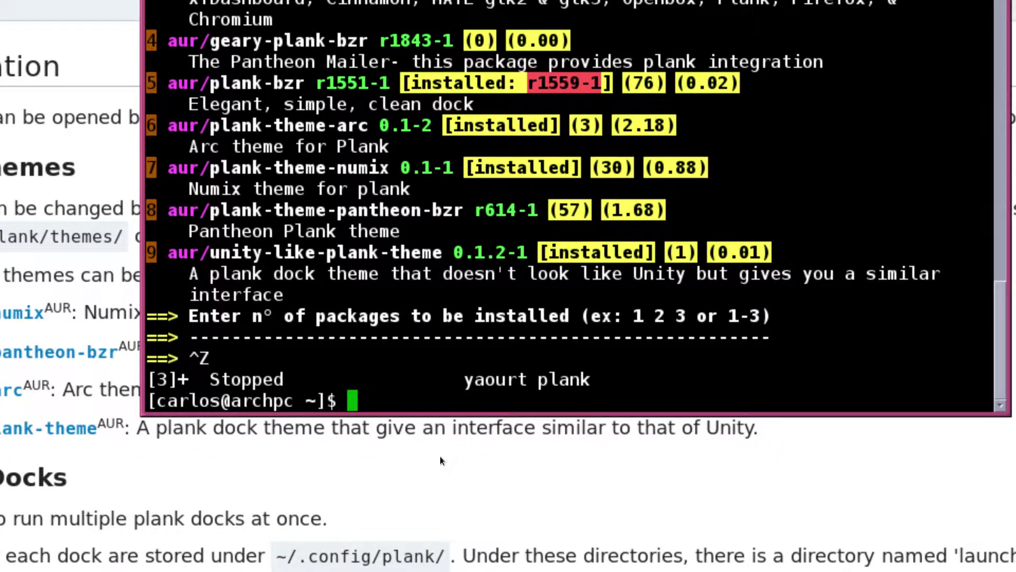
pyautogui.click(428, 507)
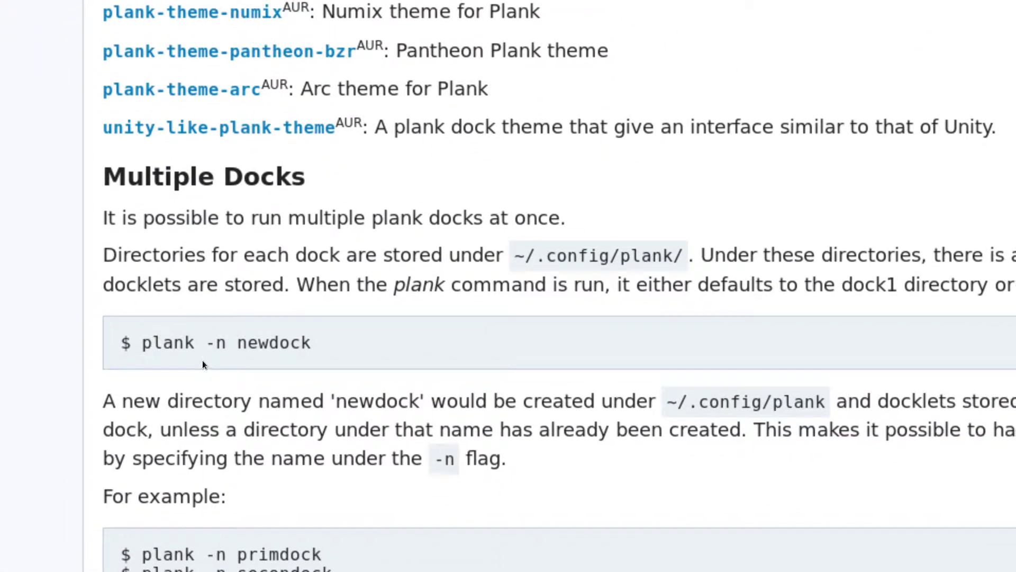
# - Scroll the Plank wiki page back up to the Installation and Running Plank sections
pyautogui.scroll(10, 183, 359)
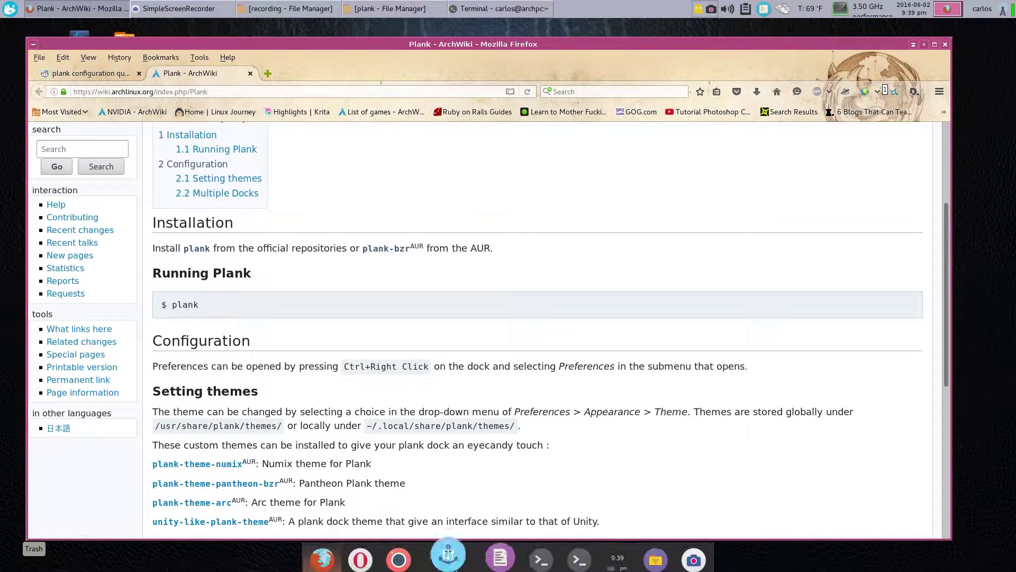
pyautogui.moveTo(347, 558)
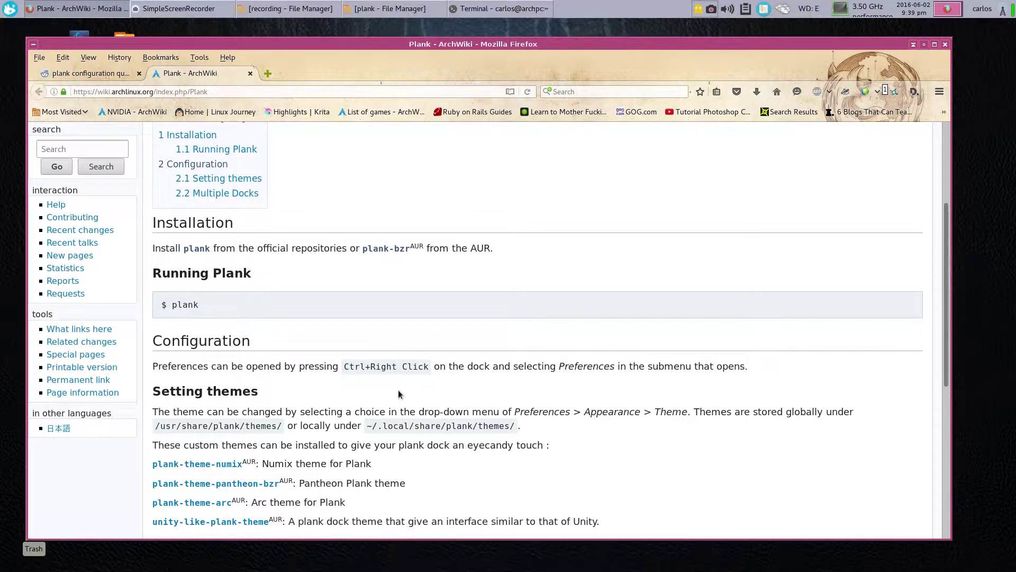
# - Check that ~/.config/plank holds dock1 and dock2, then minimise File Manager and Firefox
pyautogui.click(369, 11)
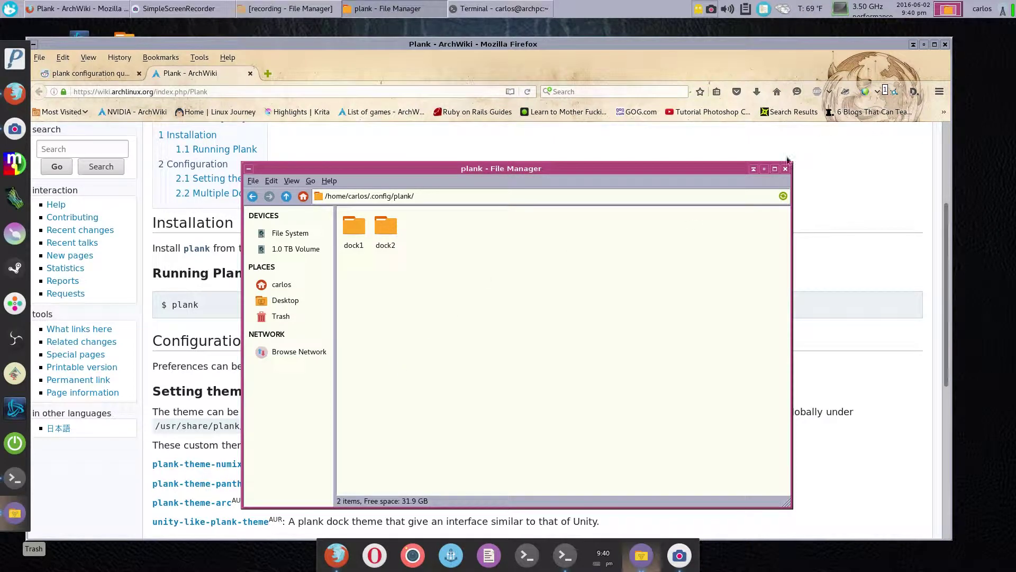
pyautogui.click(764, 170)
pyautogui.click(923, 45)
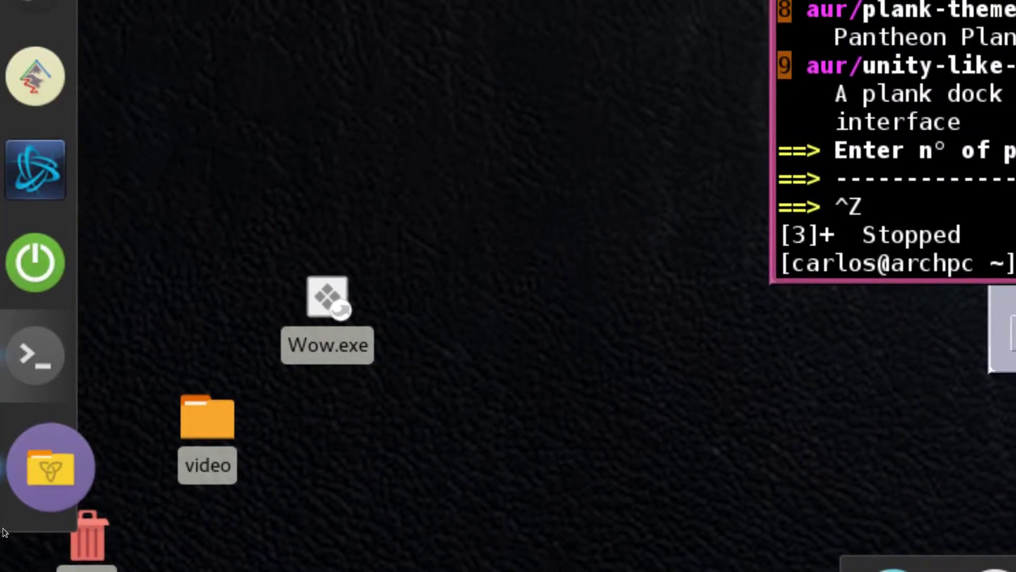
pyautogui.rightClick(6, 529)
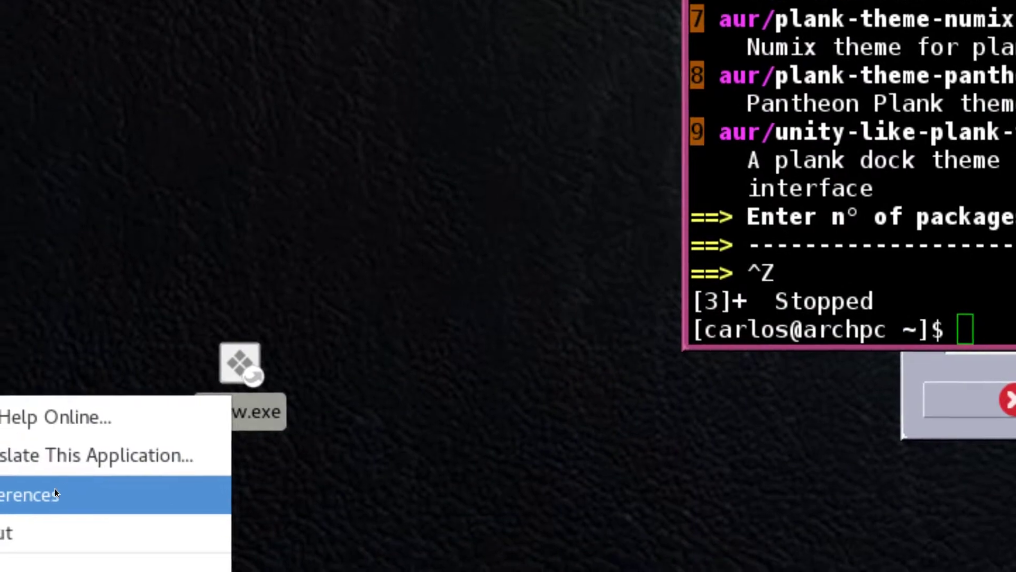
# - Open the left dock's Preferences on its Behaviour settings
pyautogui.click(17, 491)
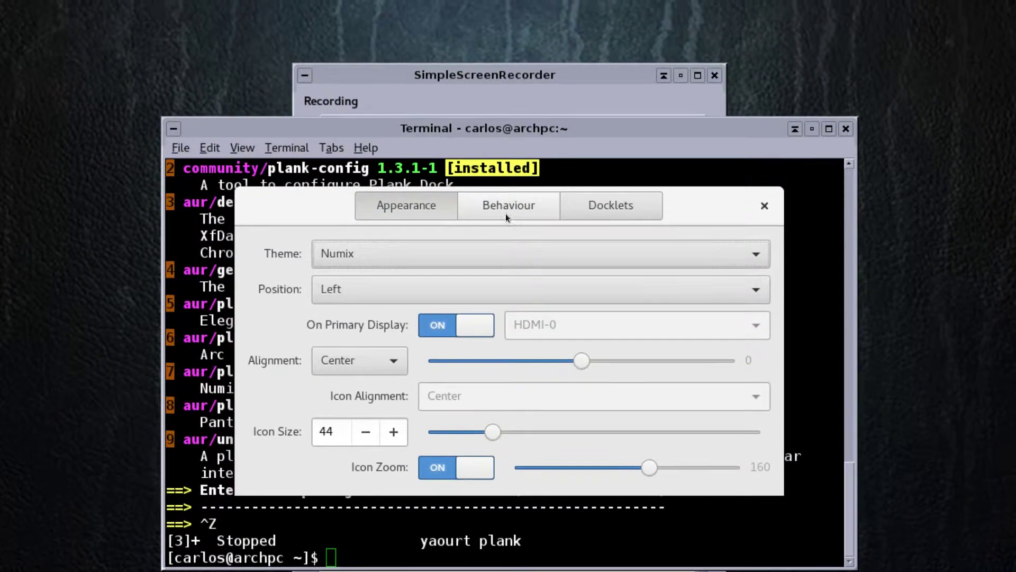
pyautogui.click(505, 176)
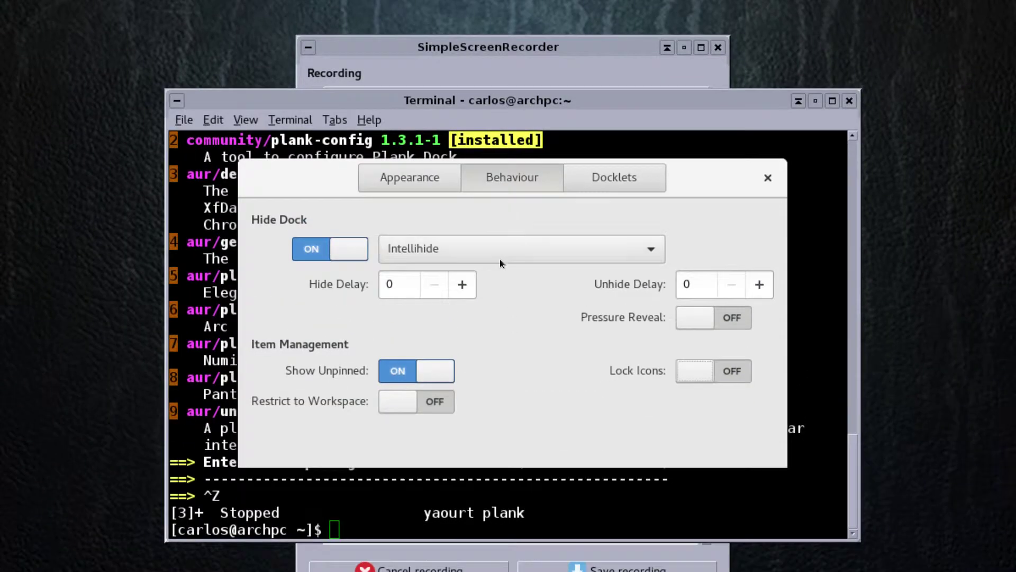
# - Change the left dock's Hide Dock mode from Intellihide to Autohide
pyautogui.click(491, 184)
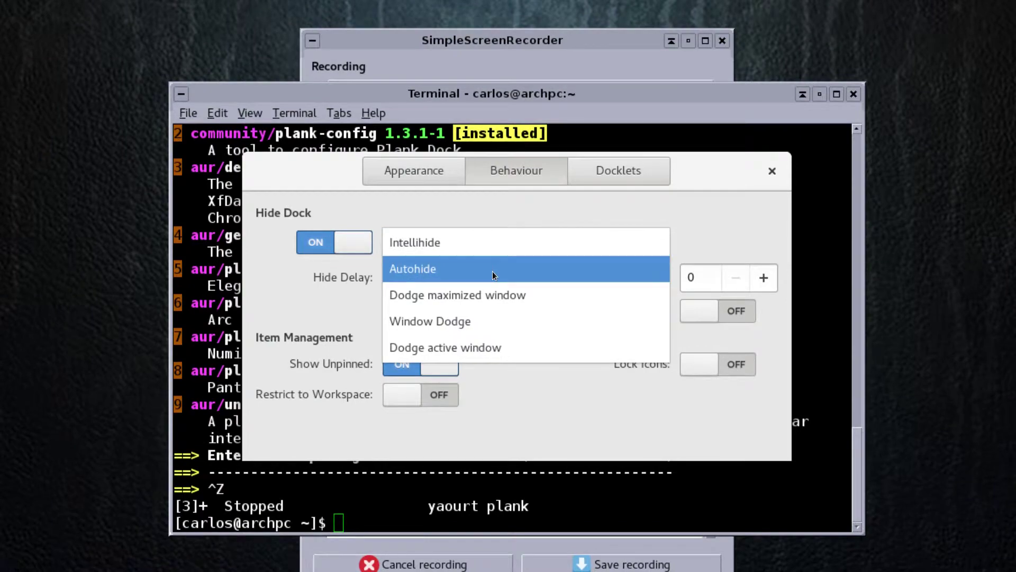
pyautogui.click(492, 271)
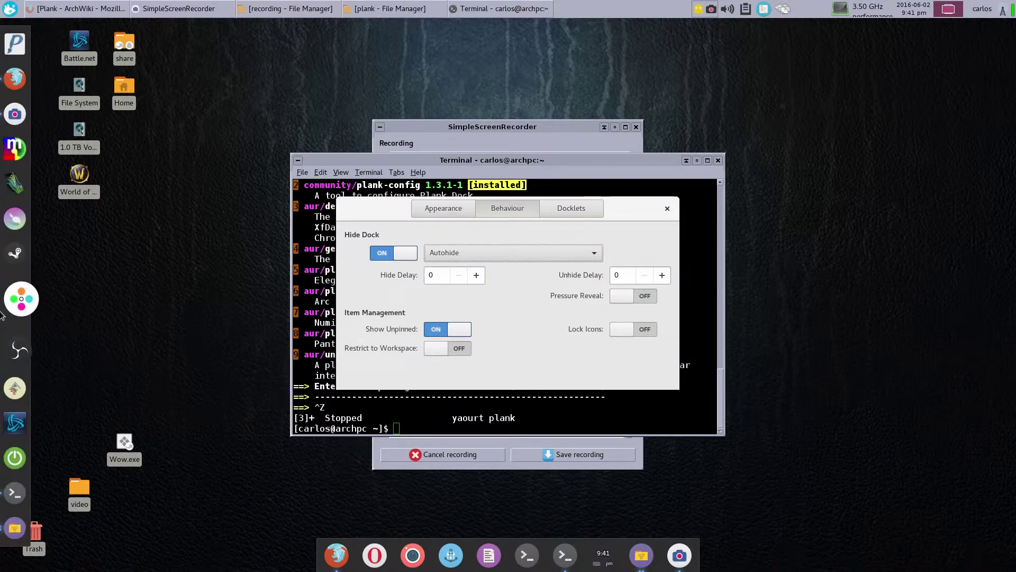
# - Reveal the auto-hiding left dock at the screen edge, then close the preferences dialog
pyautogui.moveTo(1, 286)
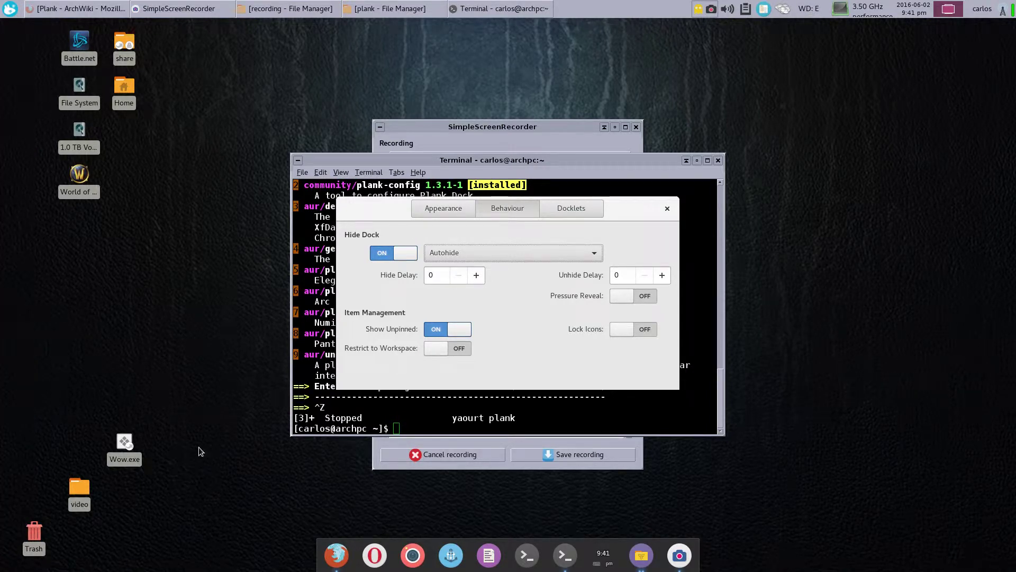
pyautogui.moveTo(1, 222)
pyautogui.click(668, 209)
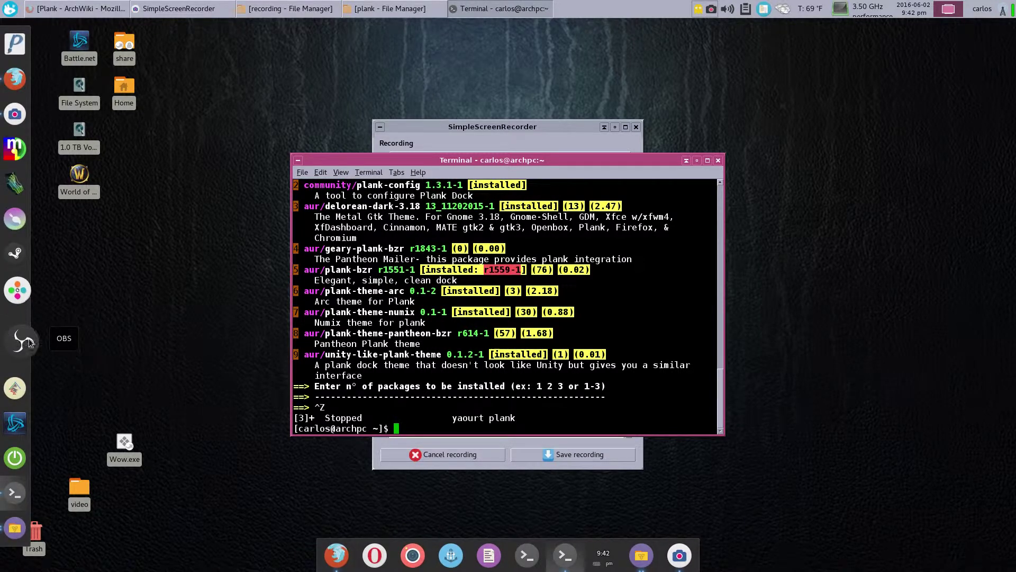
pyautogui.click(87, 9)
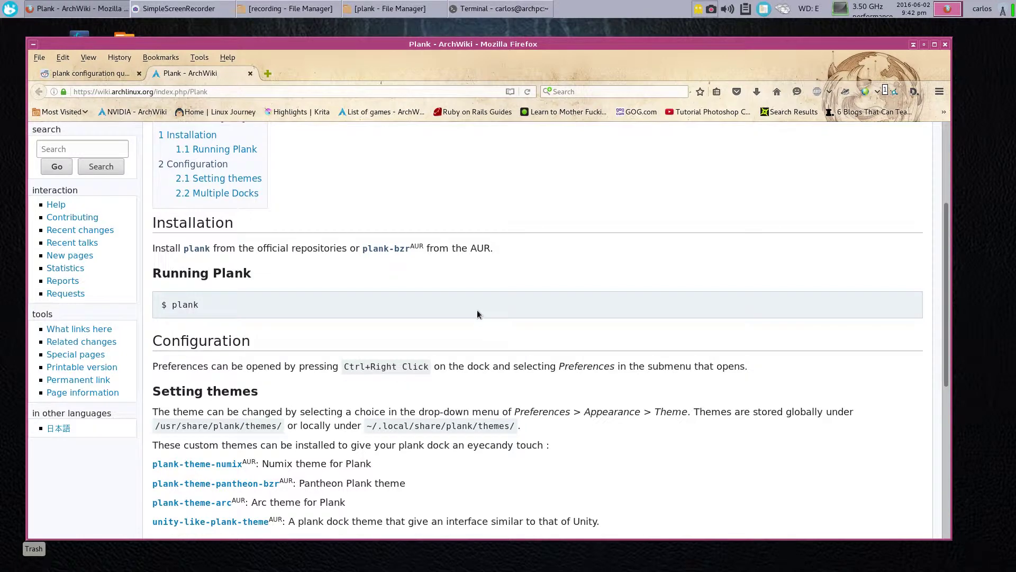
# - Scroll the Plank wiki to Multiple Docks, then bring back the plank config folder with dock1 and dock2
pyautogui.scroll(-5, 478, 312)
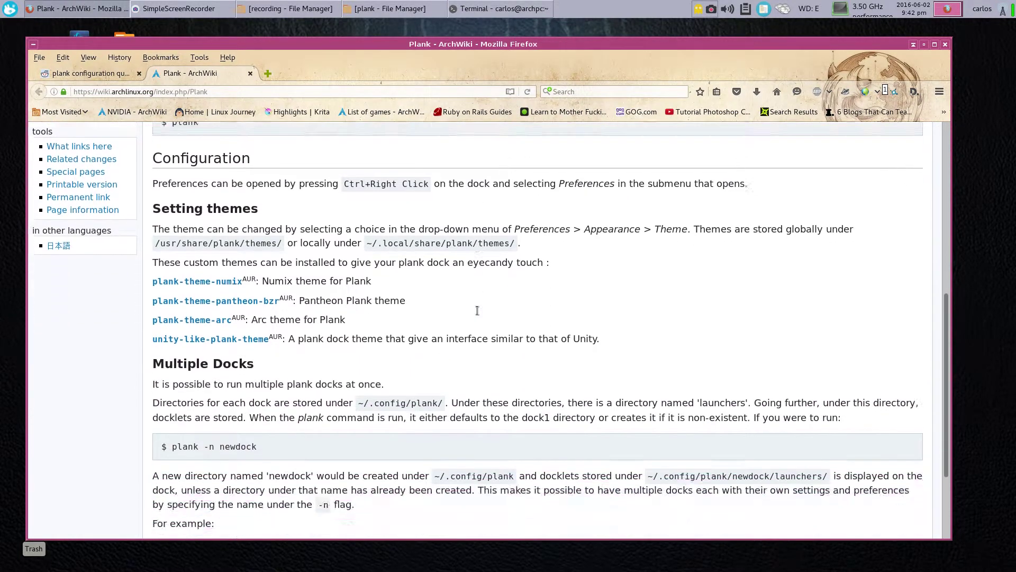
pyautogui.scroll(-3, 477, 315)
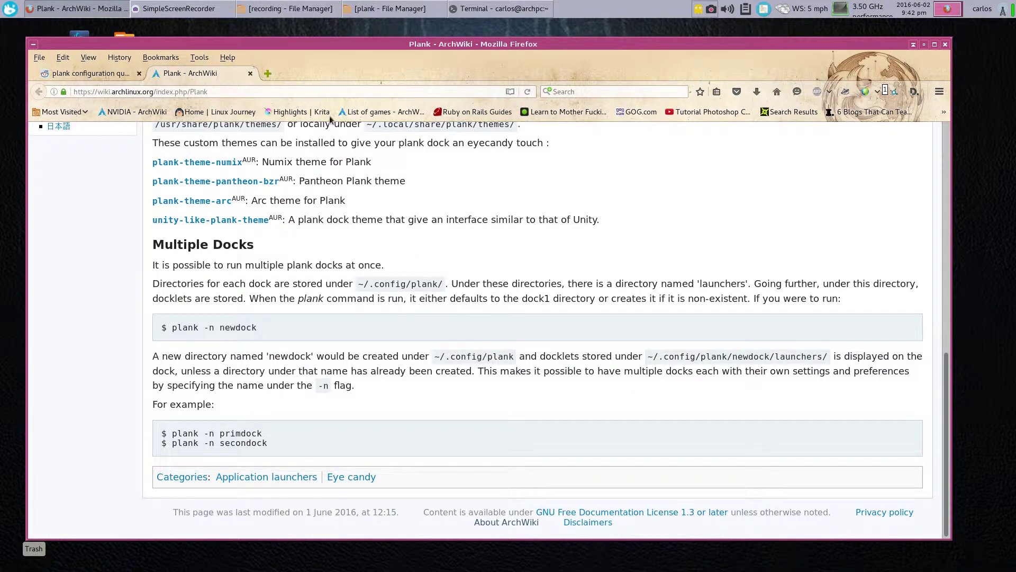
pyautogui.click(375, 11)
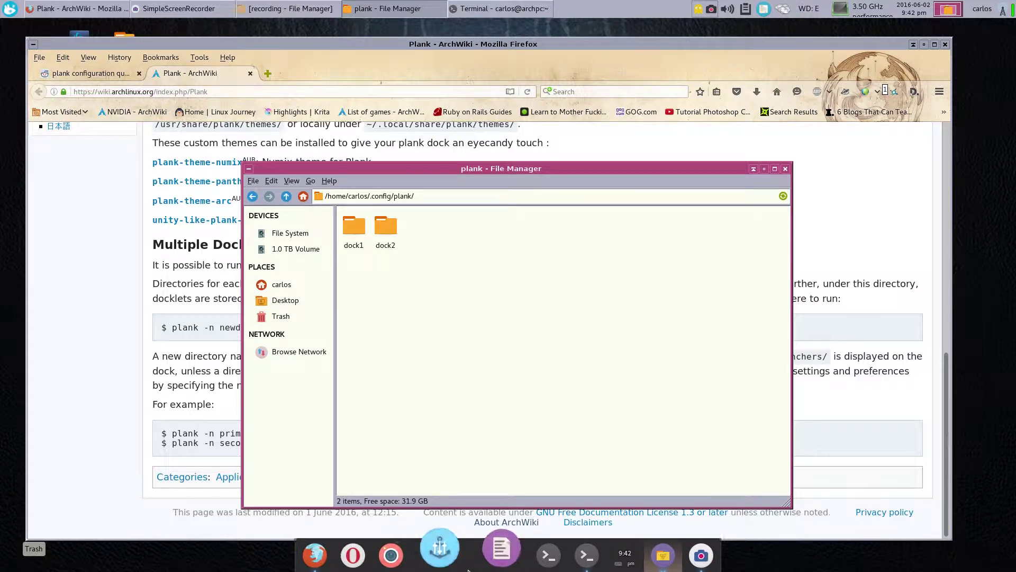
# - Put the dock1/dock2 config folder in front and minimise the Firefox wiki window
pyautogui.click(141, 380)
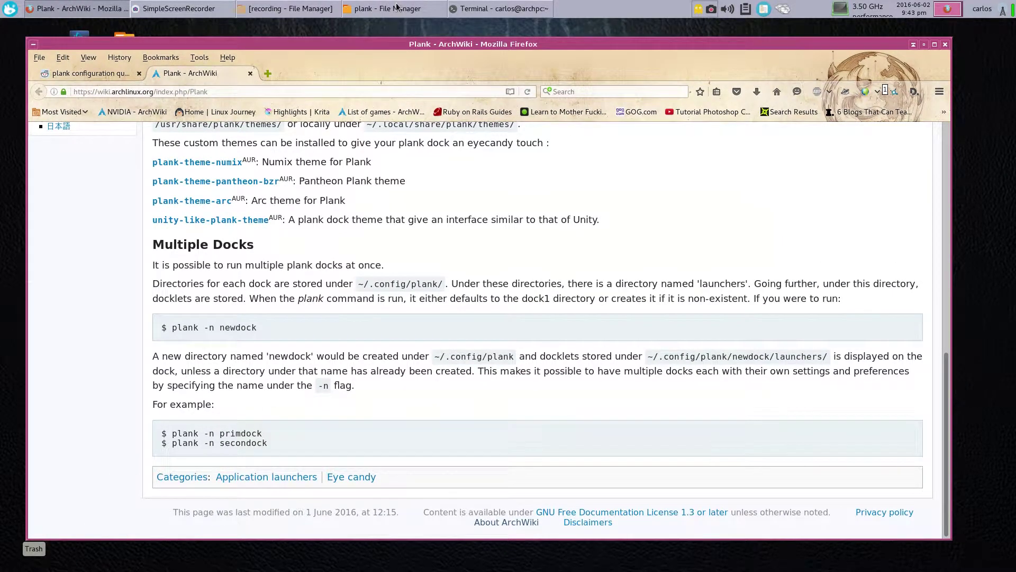
pyautogui.click(382, 8)
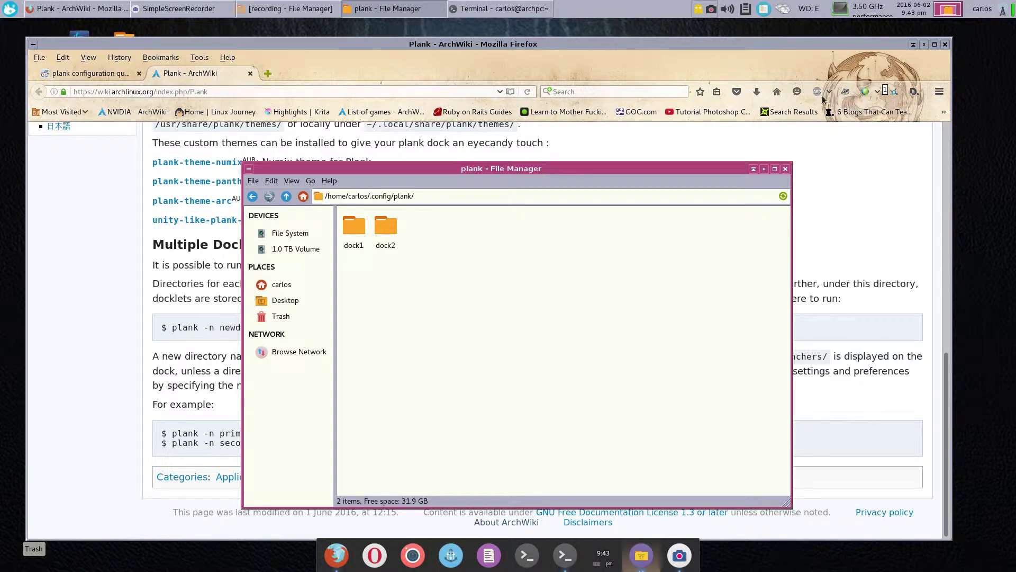
pyautogui.click(924, 45)
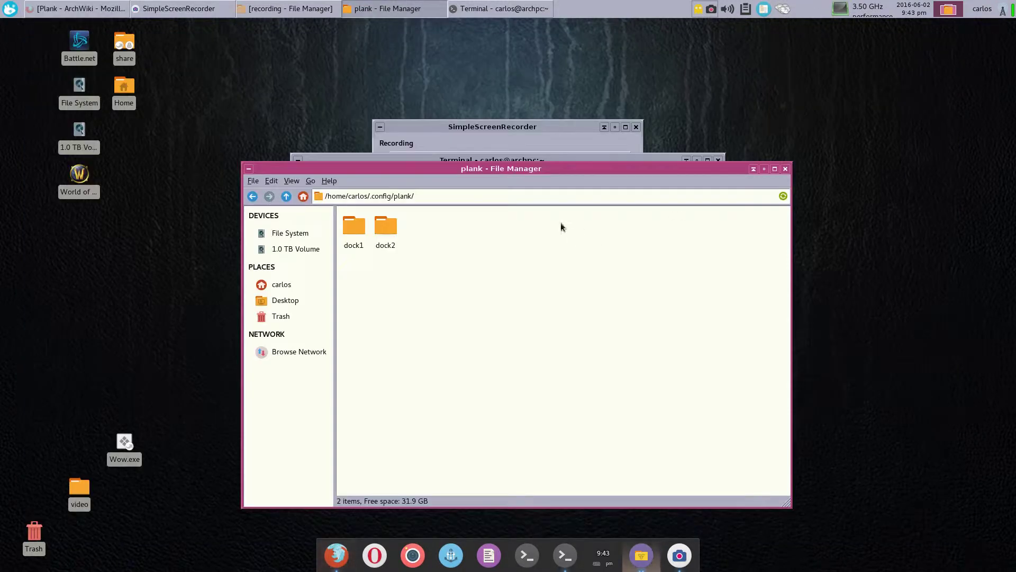
# - Move the file manager lower, hide SimpleScreenRecorder, and open then close the Whisker menu
pyautogui.moveTo(479, 167); pyautogui.dragTo(485, 258)
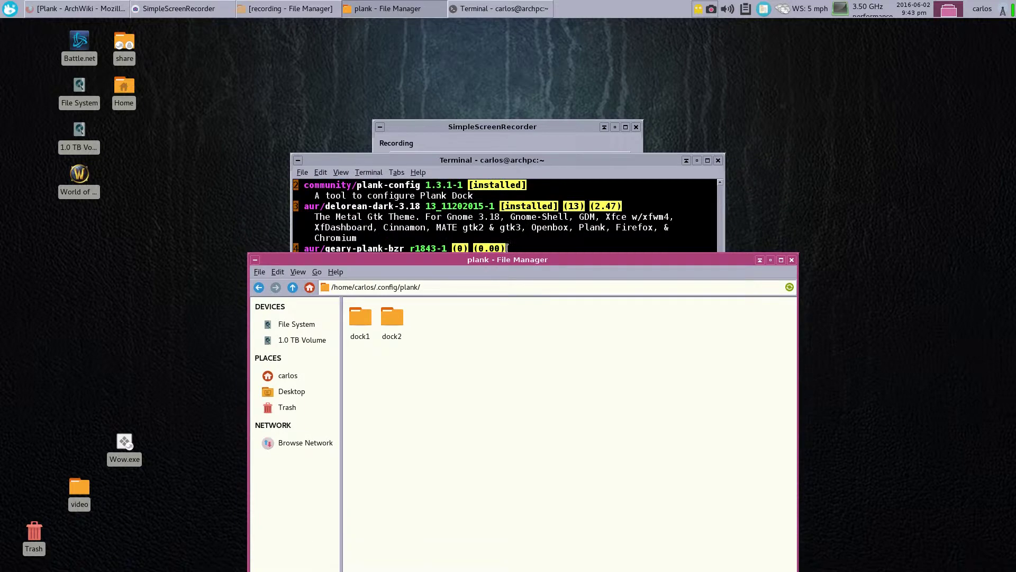
pyautogui.click(536, 128)
pyautogui.click(614, 126)
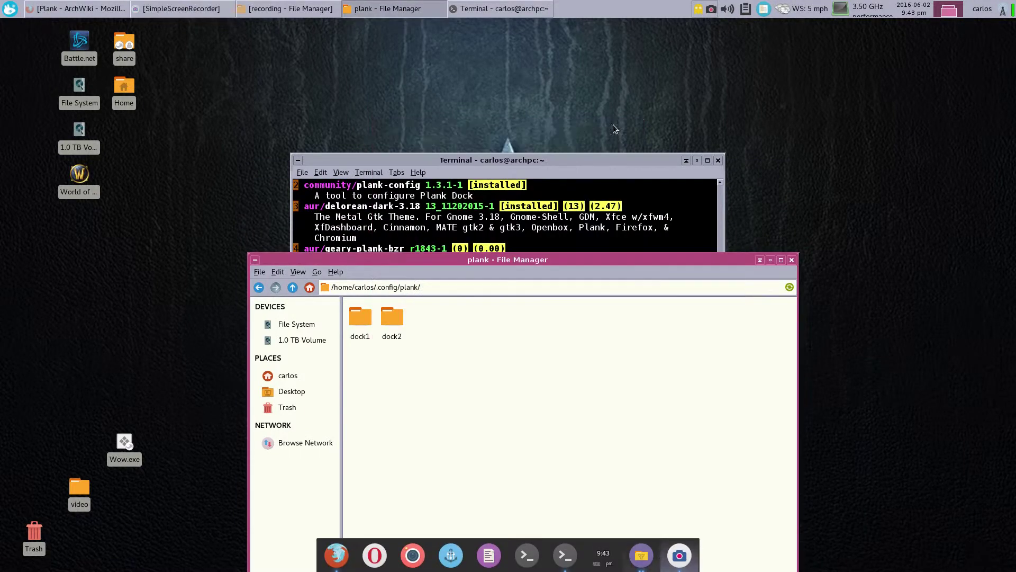
pyautogui.click(9, 8)
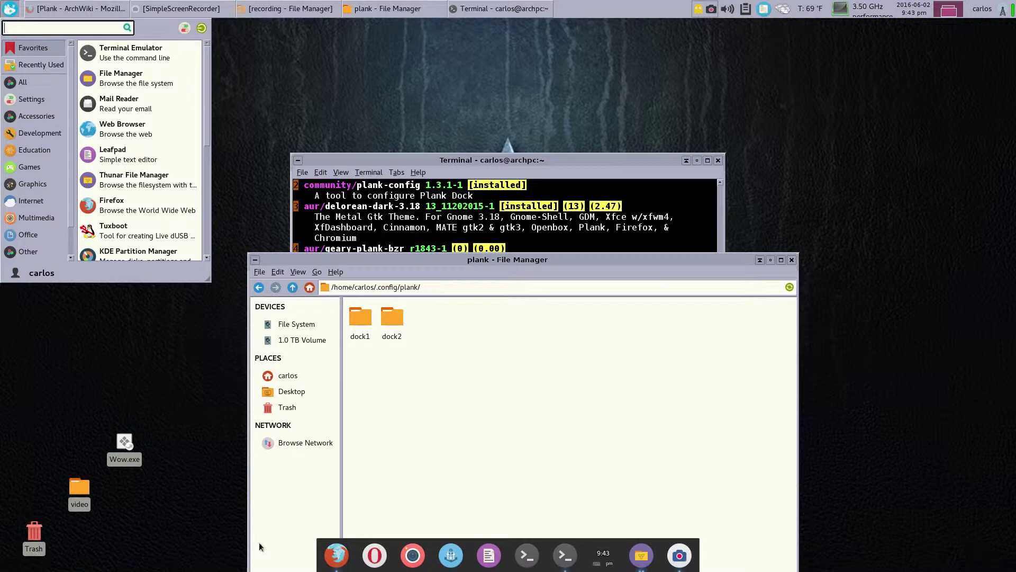
pyautogui.moveTo(2, 347)
pyautogui.click(238, 177)
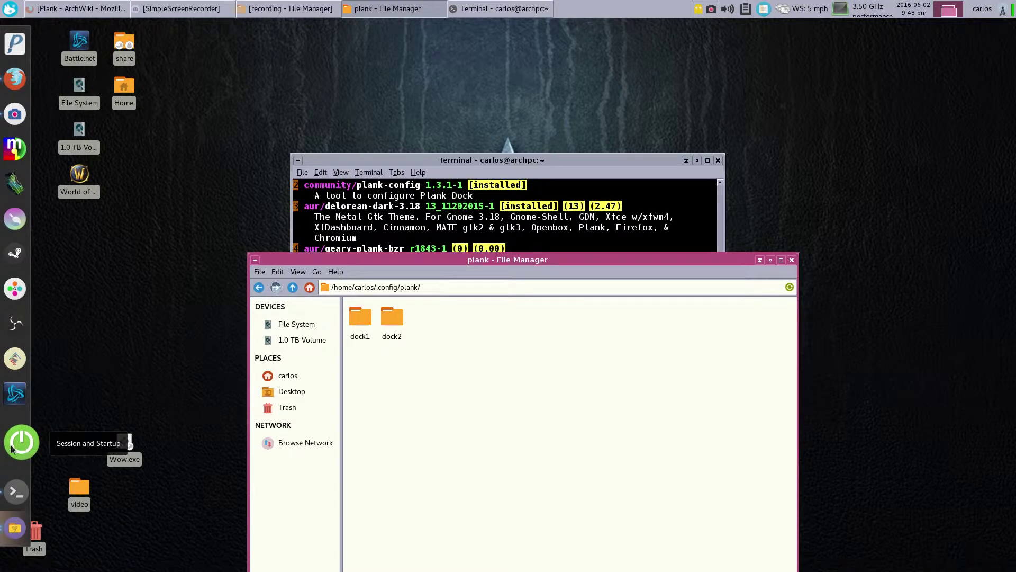
# - Show the Application Autostart list in Xfce Session and Startup
pyautogui.click(12, 449)
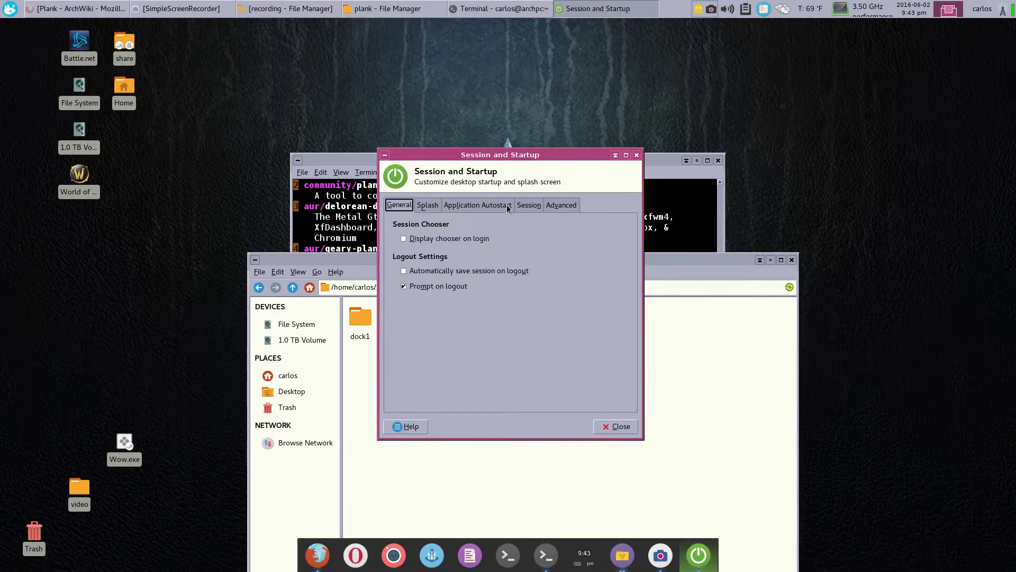
pyautogui.click(485, 207)
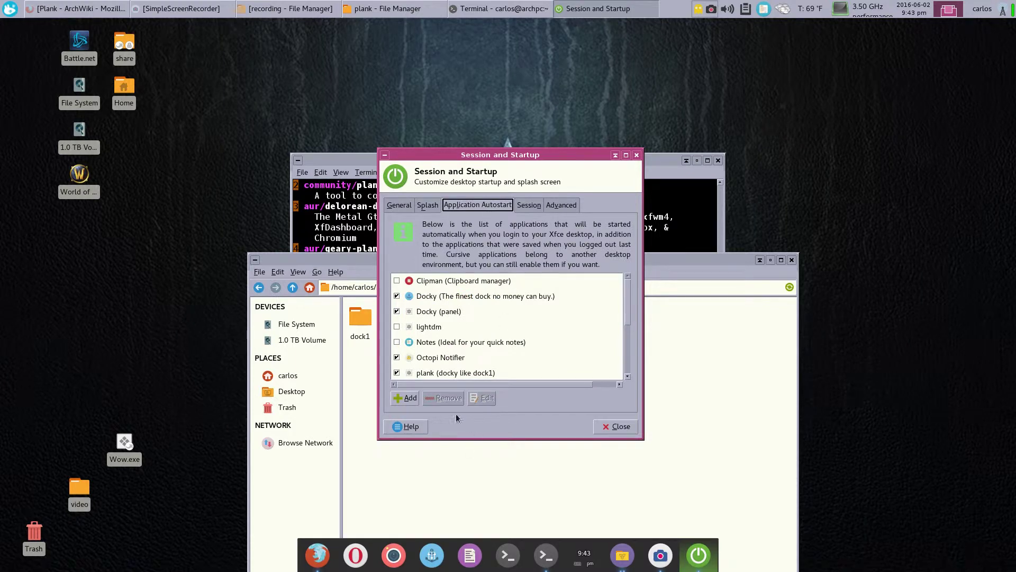
pyautogui.scroll(-2, 528, 345)
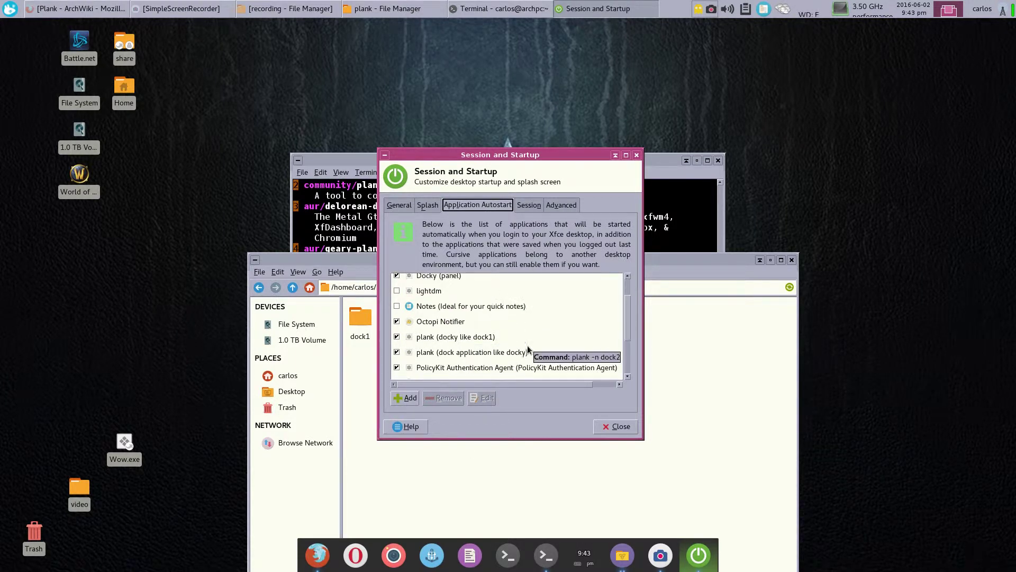
# - Check the Plank wiki command, cancel the new autostart entry, and select 'plank (docky like dock1)'
pyautogui.click(407, 399)
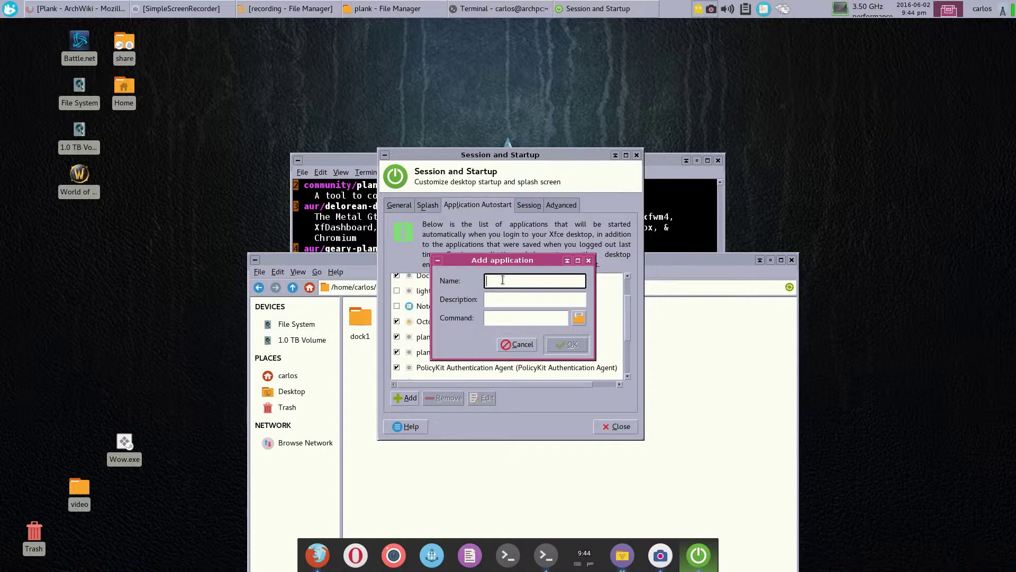
pyautogui.click(505, 319)
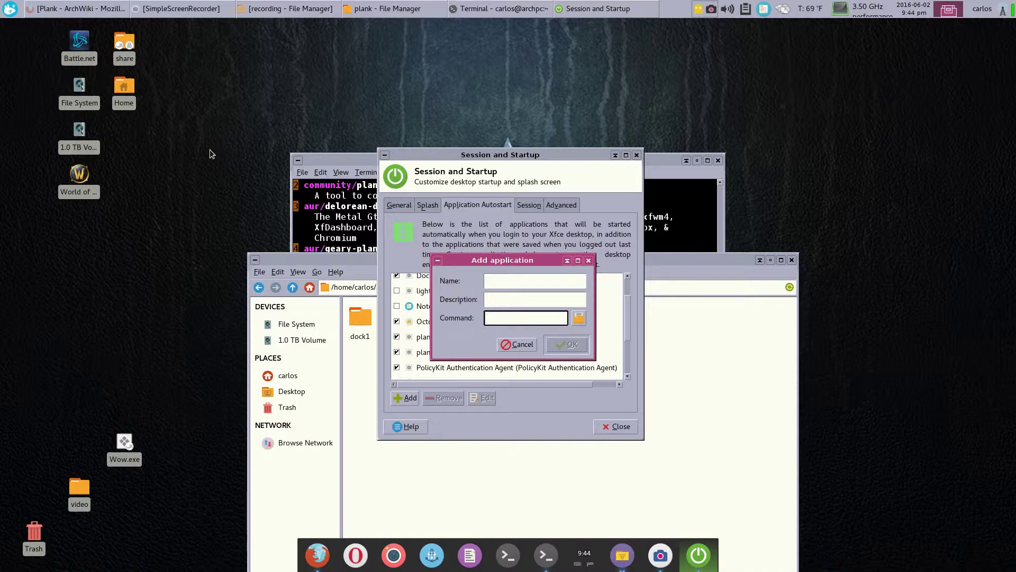
pyautogui.click(80, 9)
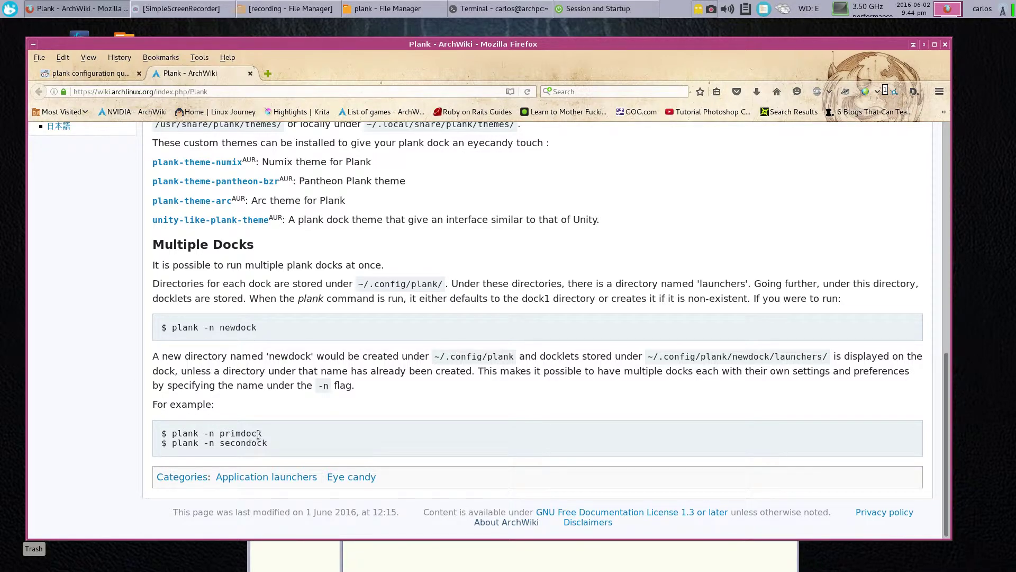
pyautogui.click(925, 45)
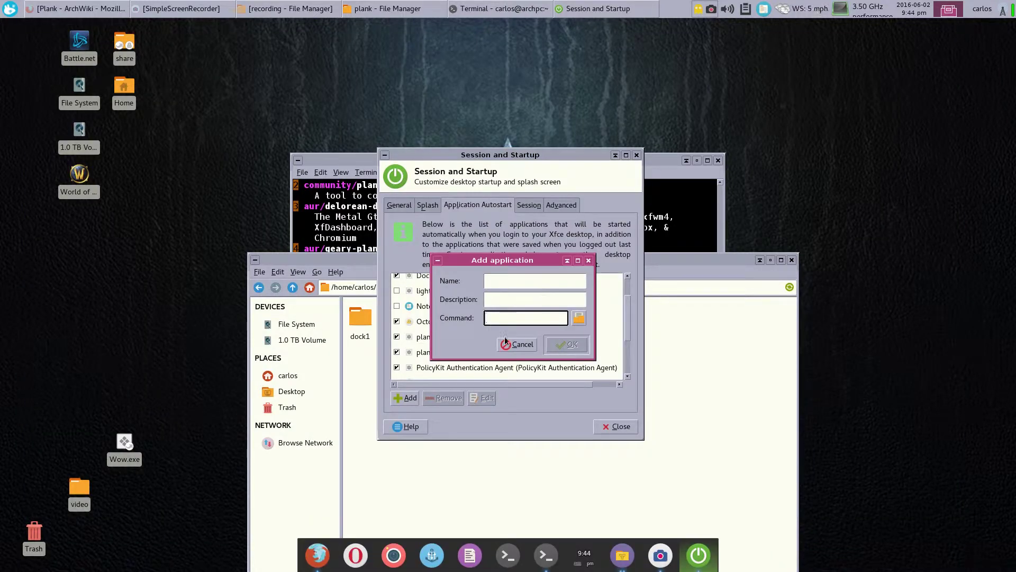
pyautogui.click(526, 345)
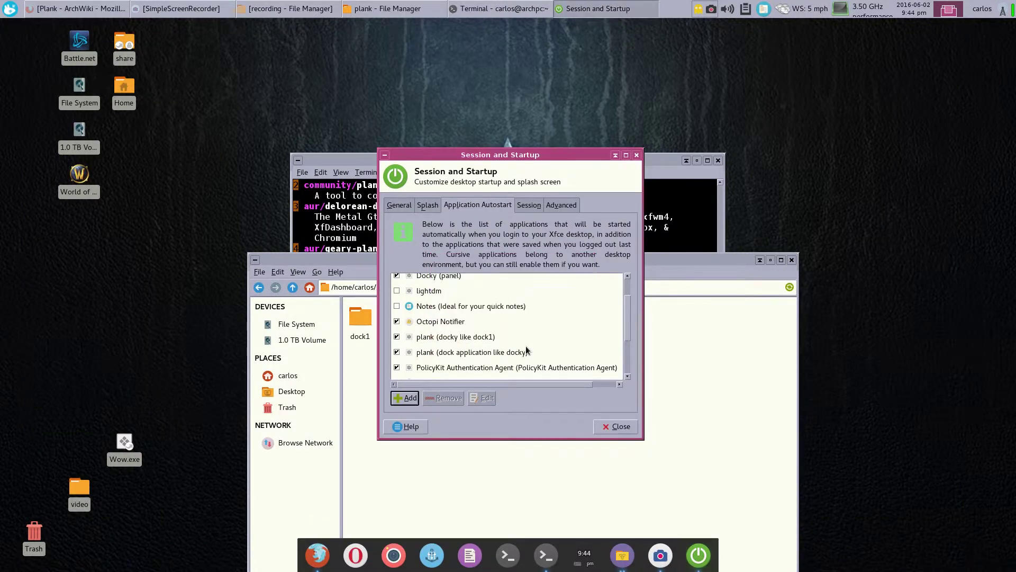
pyautogui.click(453, 338)
# - Confirm the plank entry's command is 'plank -n dock1' without changes, then close Session and Startup
pyautogui.click(482, 398)
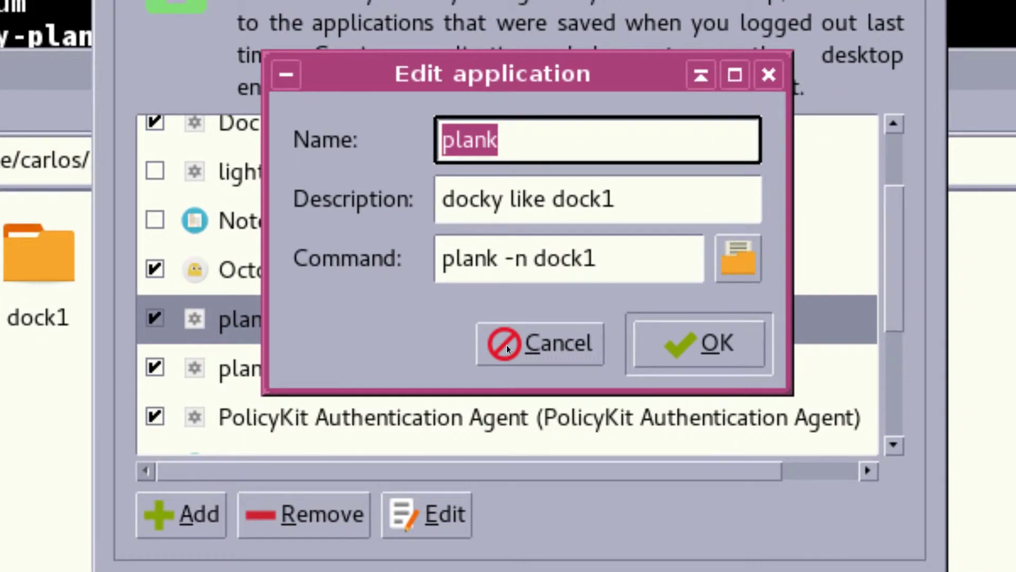
pyautogui.click(507, 345)
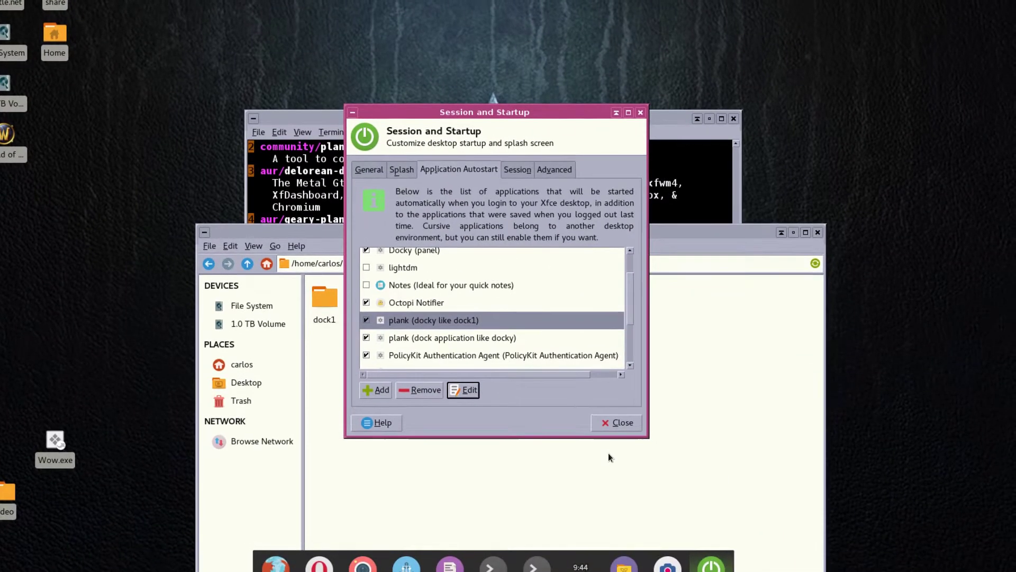
pyautogui.click(716, 503)
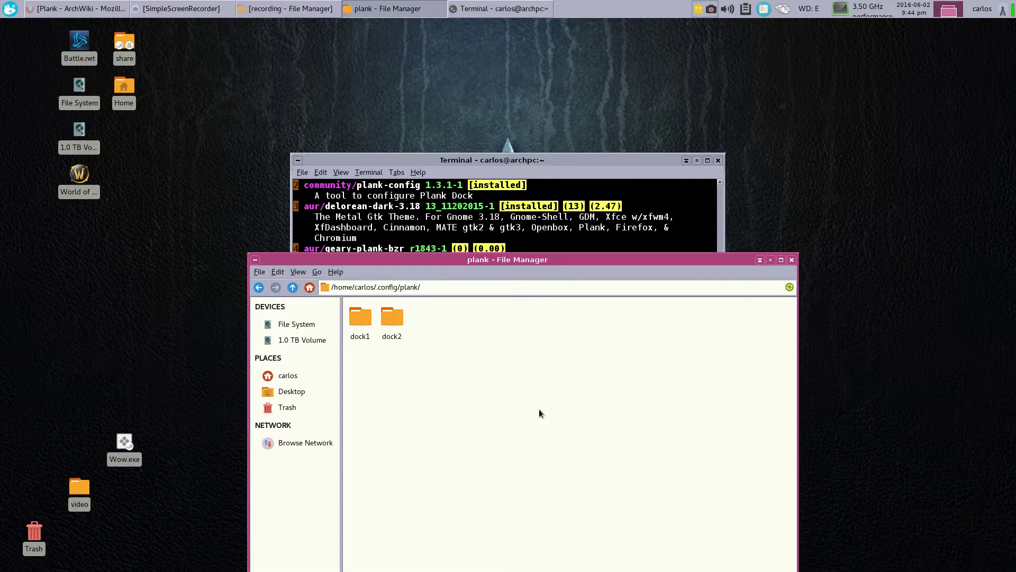
pyautogui.moveTo(458, 569)
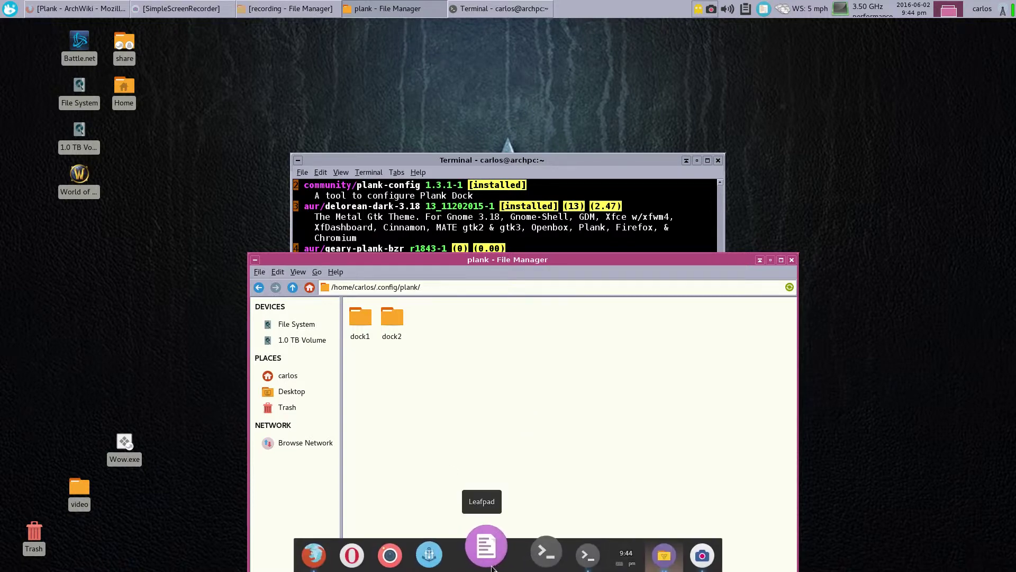